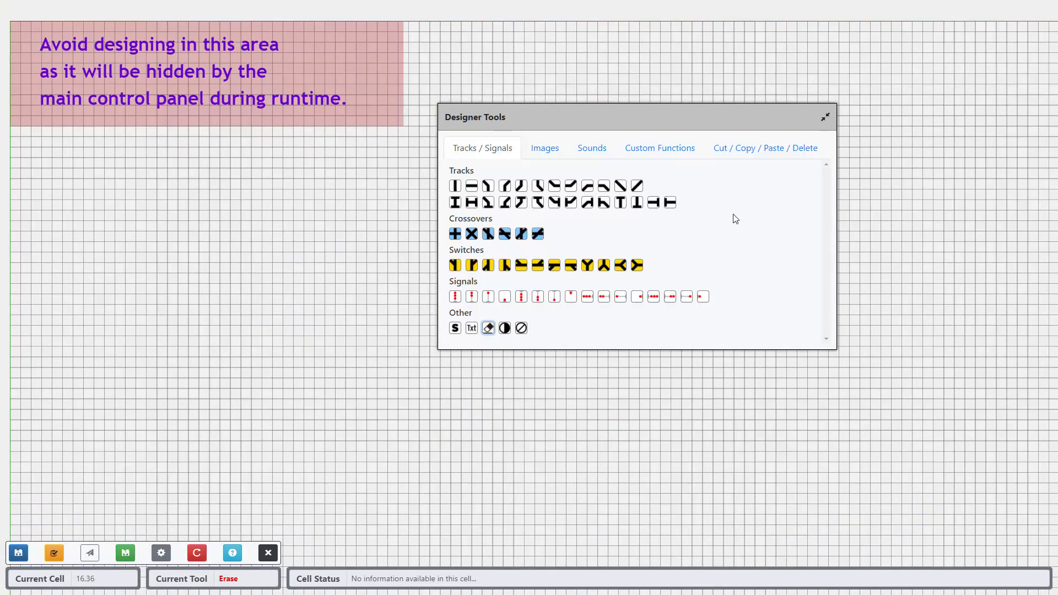
Step: Draw a horizontal track block about eight cells long below the reserved area, with block-end pieces at both ends
{"action": "left_click", "coordinate": [472, 189]}
{"action": "left_click_drag", "start_coordinate": [122, 203], "coordinate": [172, 203]}
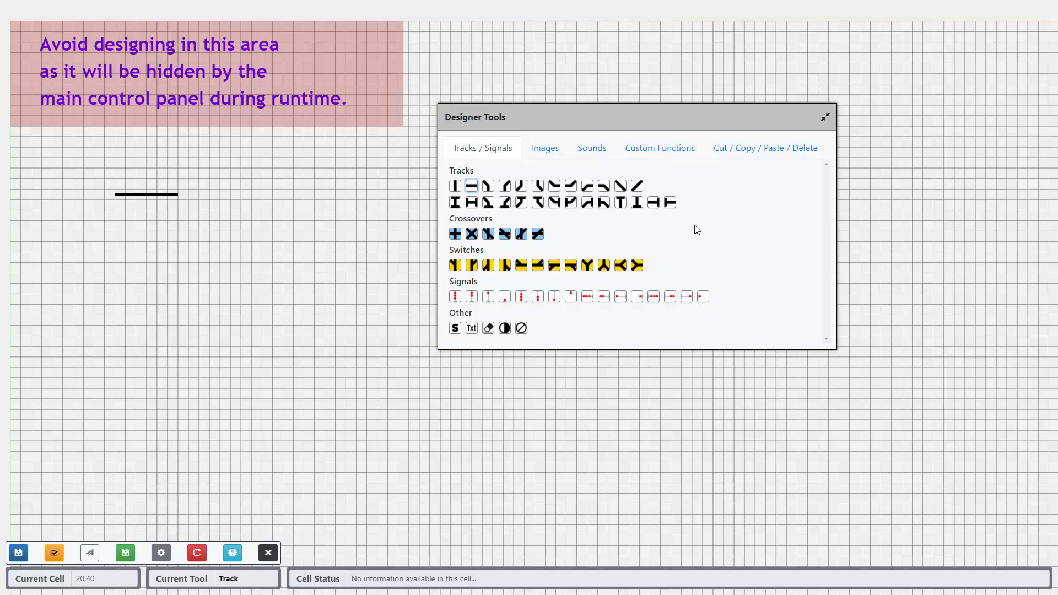
{"action": "left_click", "coordinate": [671, 205]}
{"action": "left_click", "coordinate": [112, 198]}
{"action": "left_click", "coordinate": [653, 203]}
{"action": "left_click", "coordinate": [184, 197]}
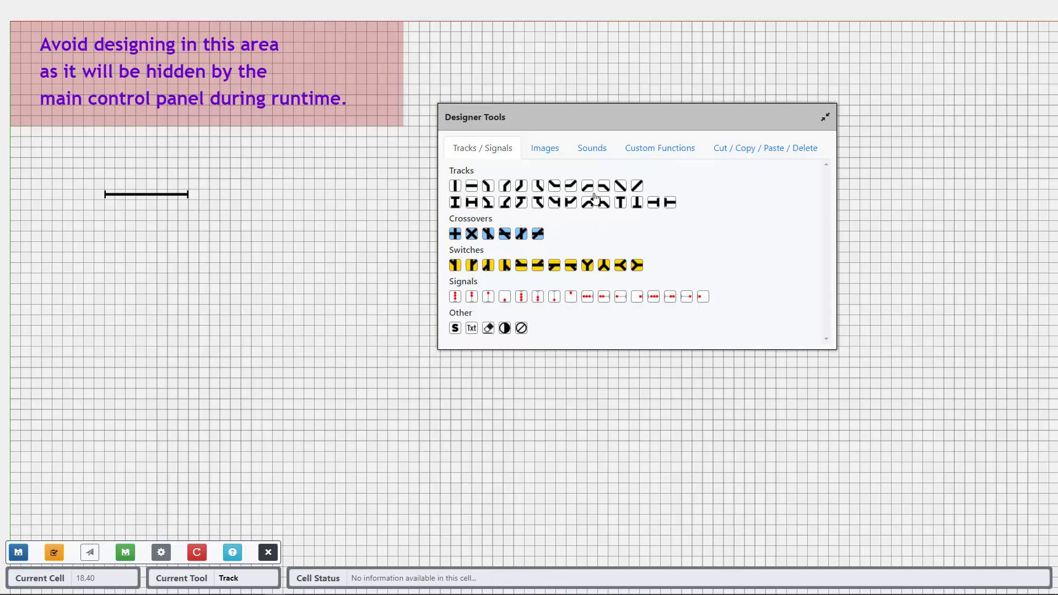
Step: Start a second track block directly after the first, using a block-end piece followed by a straight horizontal piece
{"action": "left_click", "coordinate": [670, 203]}
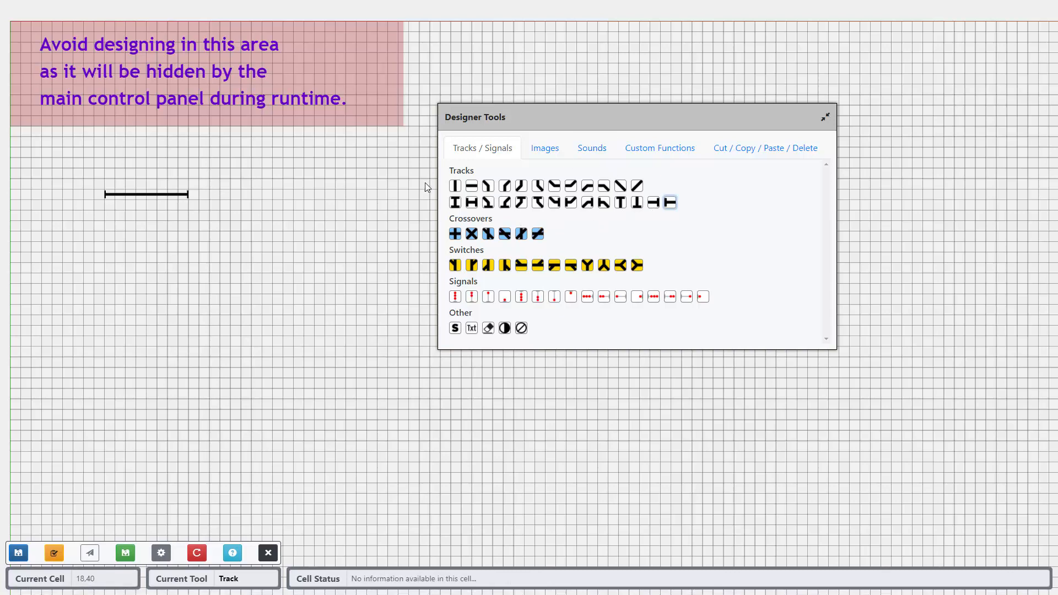
{"action": "left_click", "coordinate": [194, 194]}
{"action": "left_click", "coordinate": [471, 190]}
{"action": "left_click", "coordinate": [205, 195]}
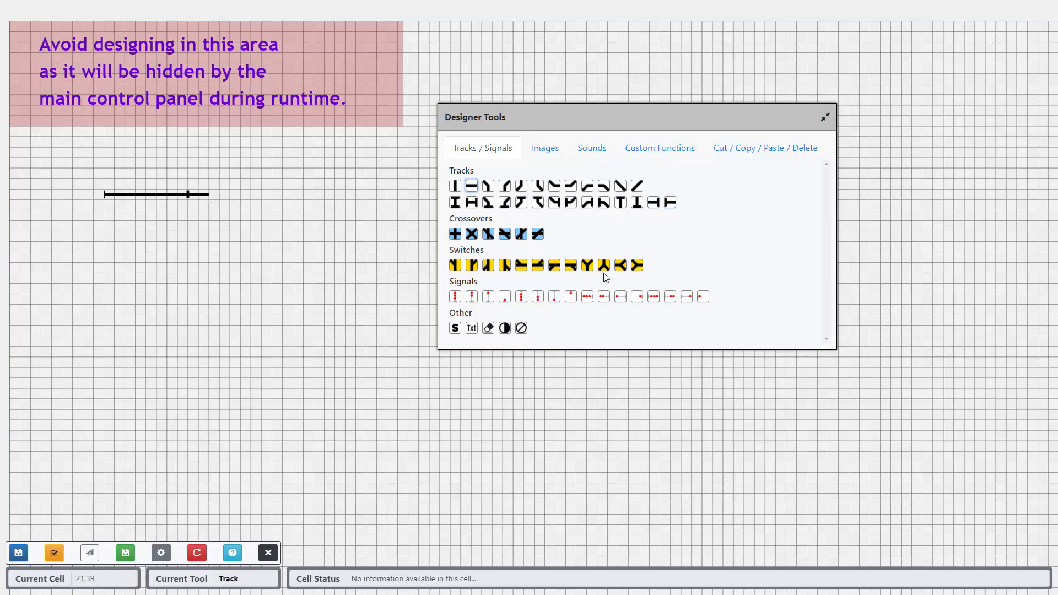
Step: Add a switch diverging up to the right after the straight piece, with a diagonal track and a bend returning to horizontal
{"action": "left_click", "coordinate": [540, 267]}
{"action": "left_click", "coordinate": [214, 195]}
{"action": "left_click", "coordinate": [637, 186]}
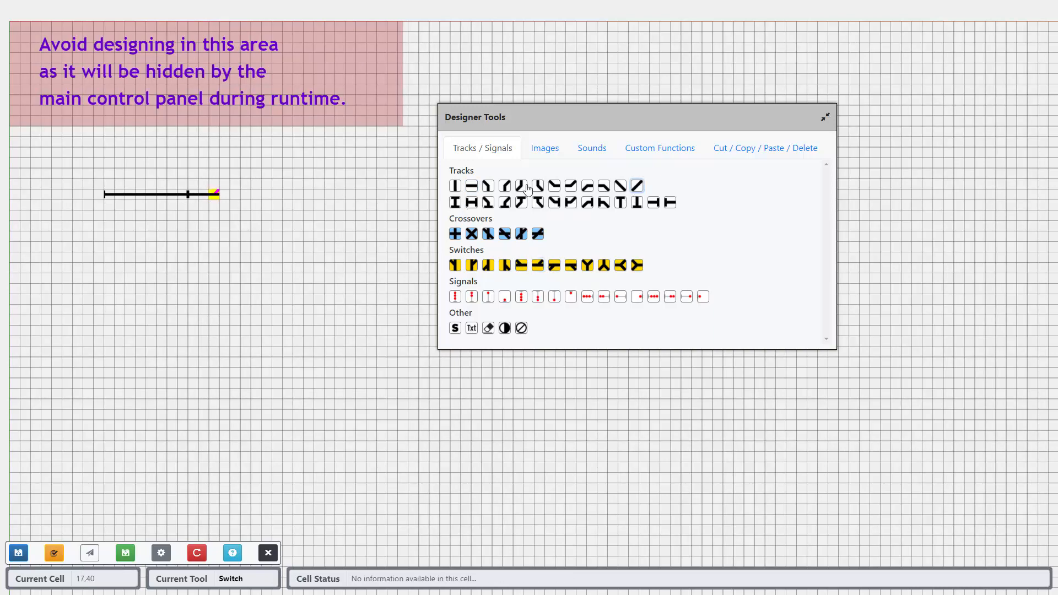
{"action": "left_click", "coordinate": [225, 188]}
{"action": "left_click", "coordinate": [589, 187]}
{"action": "left_click", "coordinate": [237, 181]}
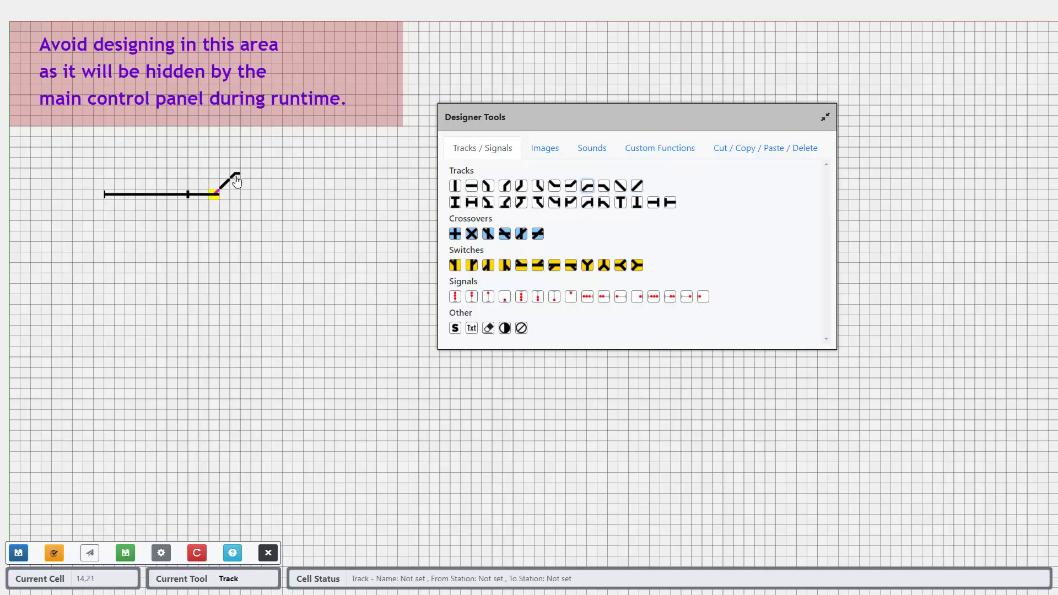
Step: Extend the main line and the upper branch with straight horizontal track to the same column, closing each with a block-end piece
{"action": "left_click", "coordinate": [472, 186]}
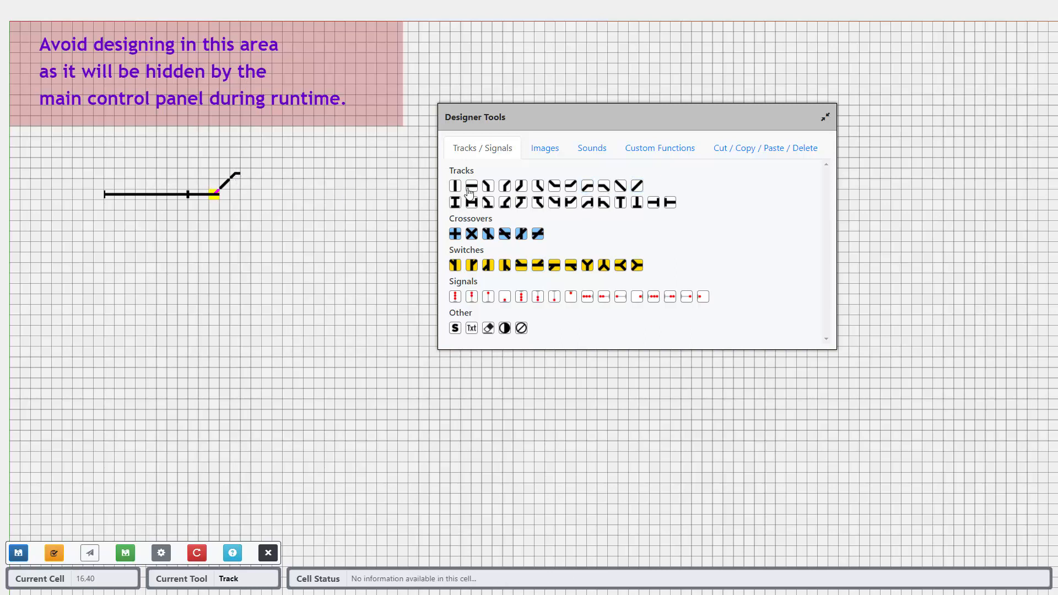
{"action": "left_click", "coordinate": [240, 195]}
{"action": "left_click", "coordinate": [254, 176]}
{"action": "left_click", "coordinate": [255, 195]}
{"action": "left_click", "coordinate": [267, 196]}
{"action": "left_click", "coordinate": [266, 175]}
{"action": "left_click", "coordinate": [653, 202]}
{"action": "left_click", "coordinate": [277, 175]}
{"action": "left_click", "coordinate": [278, 195]}
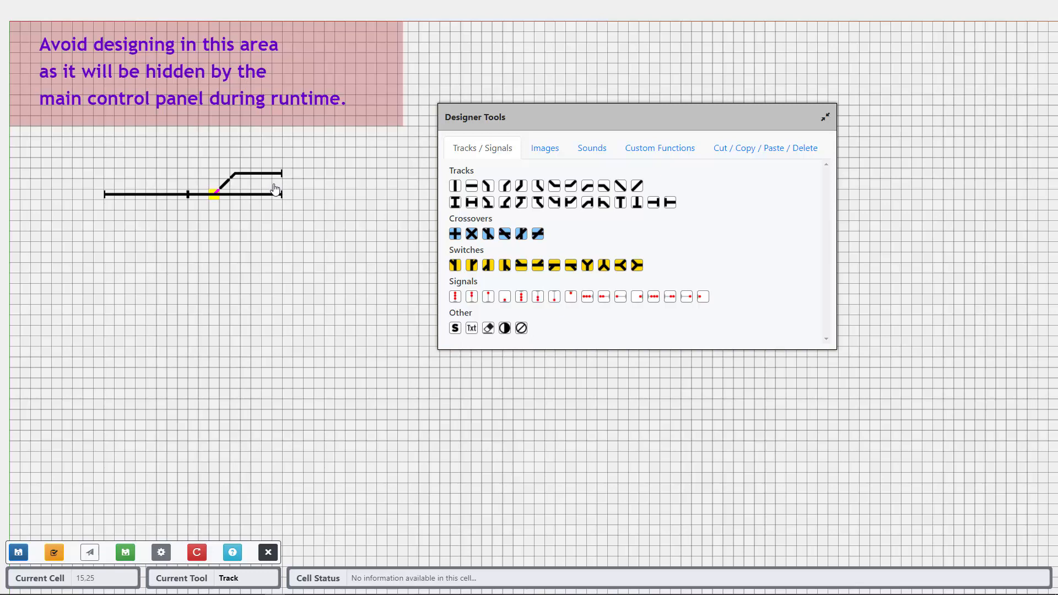
{"action": "key", "text": "ctrl"}
{"action": "key", "text": "ctrl"}
{"action": "left_click", "coordinate": [281, 192]}
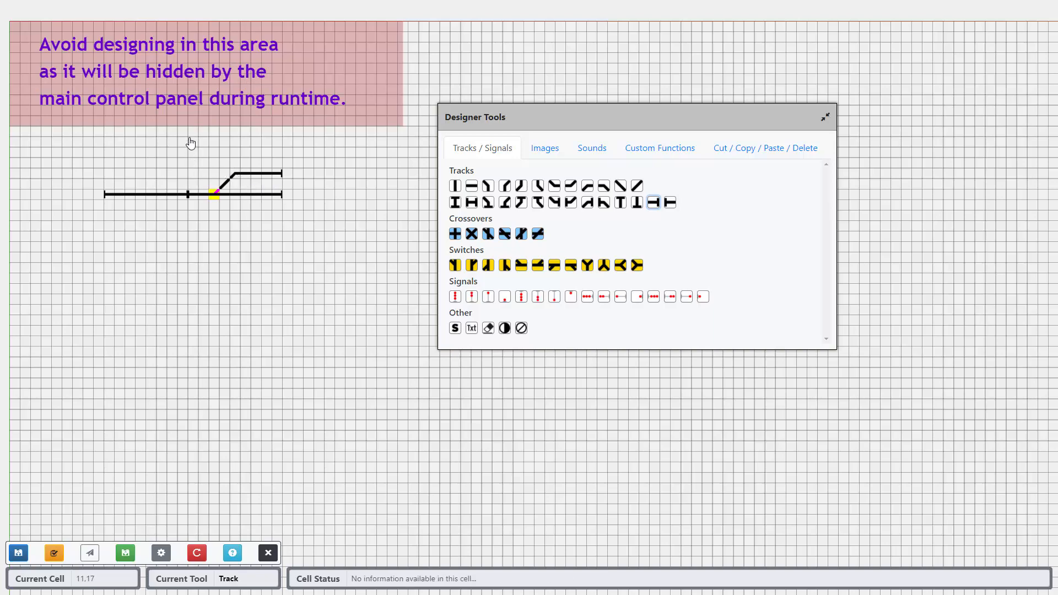
Step: Place a horizontal three-light signal with its post on the left just below the main line, at the start of the switch block
{"action": "scroll", "coordinate": [181, 131], "scroll_direction": "up", "scroll_amount": 2}
{"action": "scroll", "coordinate": [178, 128], "scroll_direction": "up", "scroll_amount": 3}
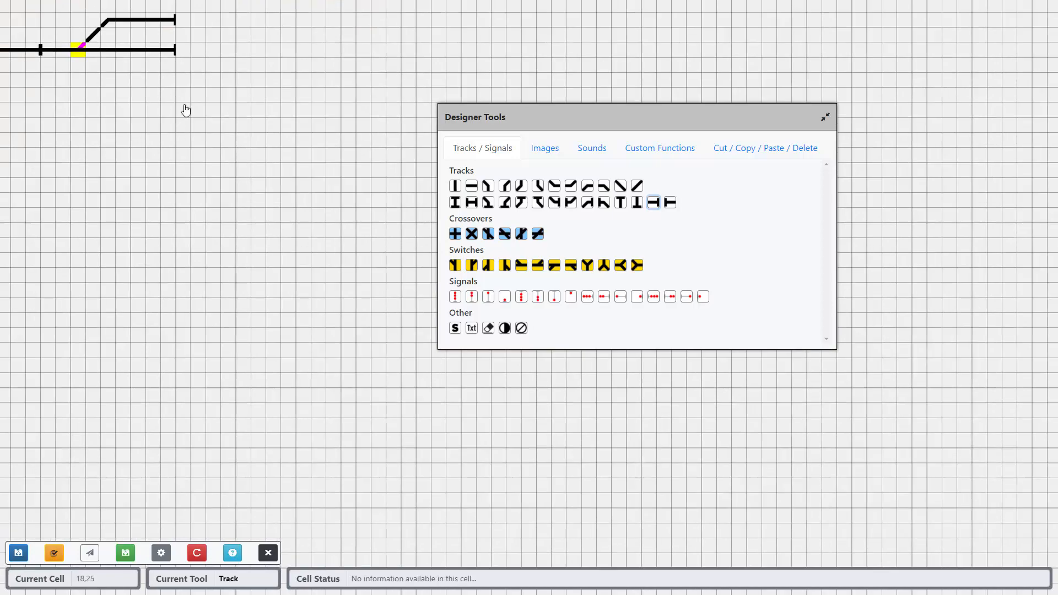
{"action": "left_click_drag", "start_coordinate": [182, 106], "coordinate": [305, 261]}
{"action": "mouse_move", "coordinate": [216, 140]}
{"action": "left_mouse_down"}
{"action": "mouse_move", "coordinate": [260, 180]}
{"action": "mouse_move", "coordinate": [215, 124]}
{"action": "mouse_move", "coordinate": [249, 182]}
{"action": "left_mouse_up"}
{"action": "scroll", "coordinate": [229, 145], "scroll_direction": "up", "scroll_amount": 2}
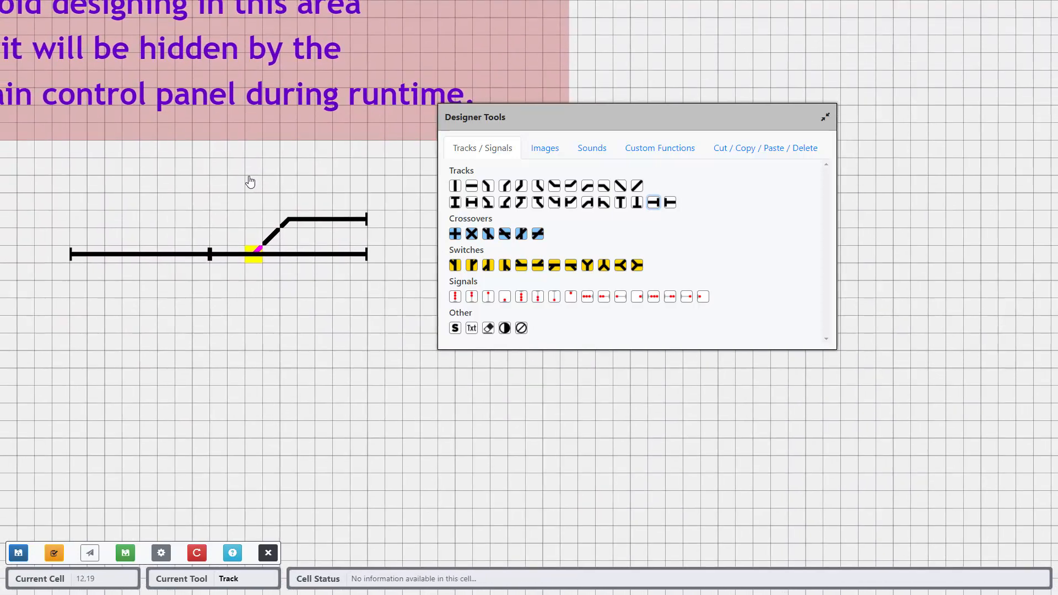
{"action": "left_click", "coordinate": [653, 297]}
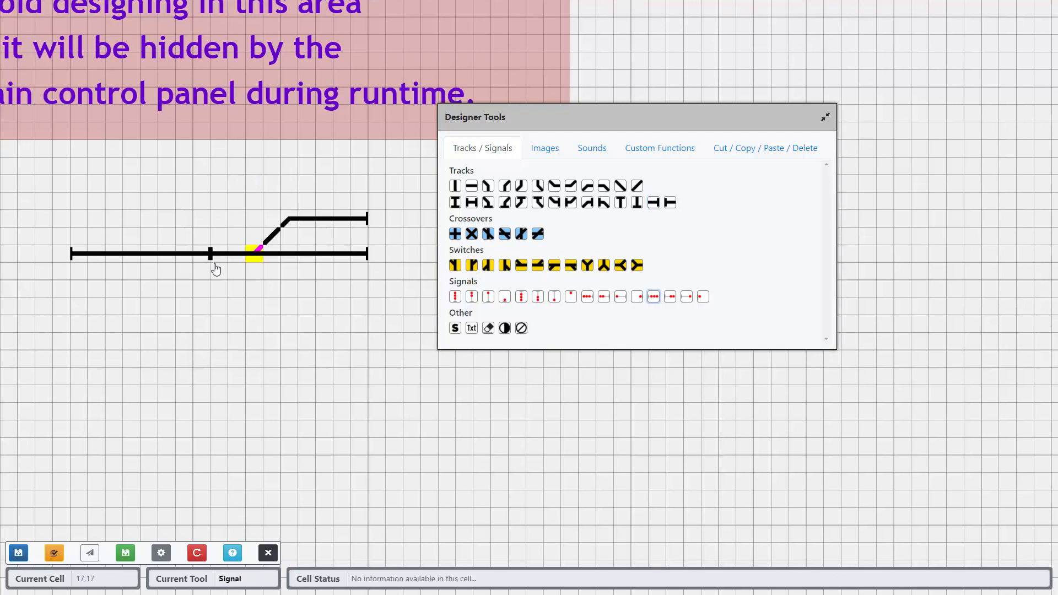
{"action": "left_click", "coordinate": [216, 274]}
Step: Place opposite-facing three-light signals above the right ends of the upper branch and the main line
{"action": "left_click", "coordinate": [588, 298]}
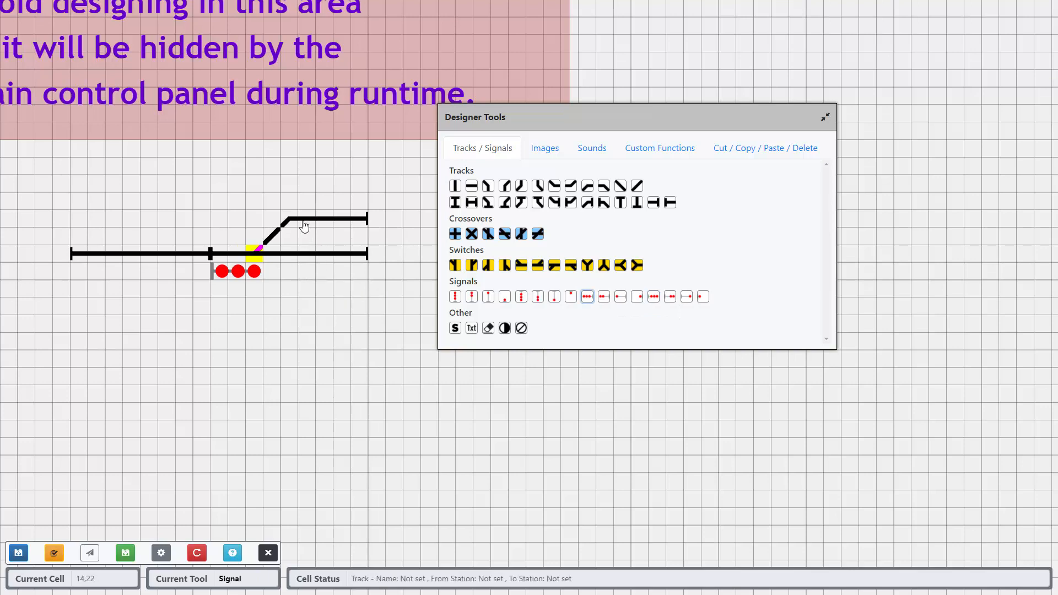
{"action": "left_click", "coordinate": [362, 203]}
{"action": "left_click", "coordinate": [364, 236]}
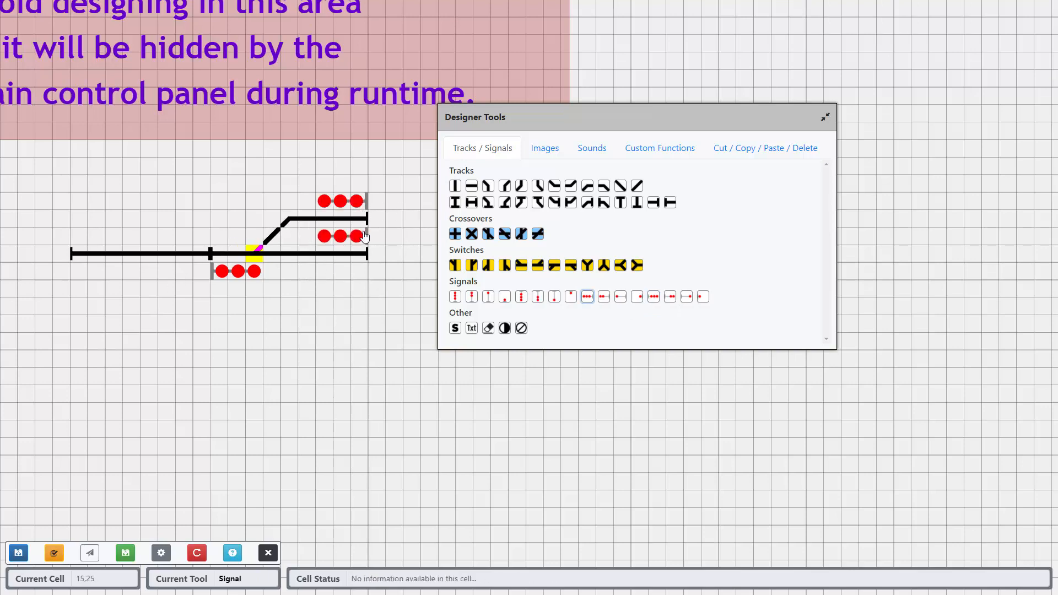